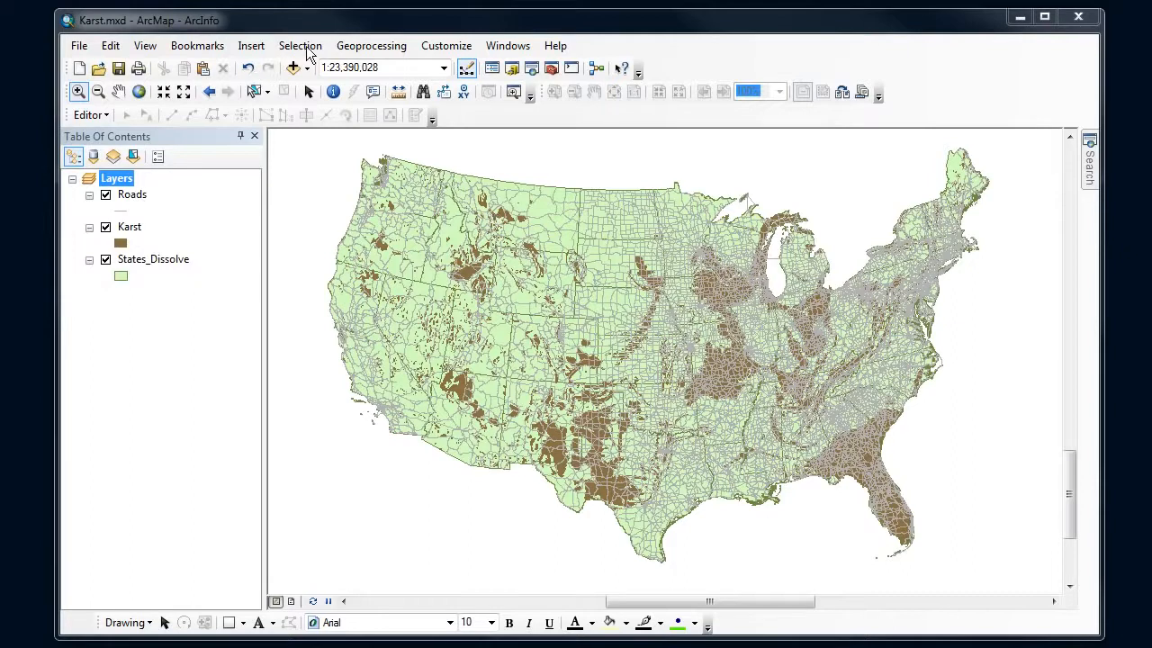
Start a Select By Attributes query on the Roads layer with the method Create a new selection
{"action": "left_click", "coordinate": [306, 47]}
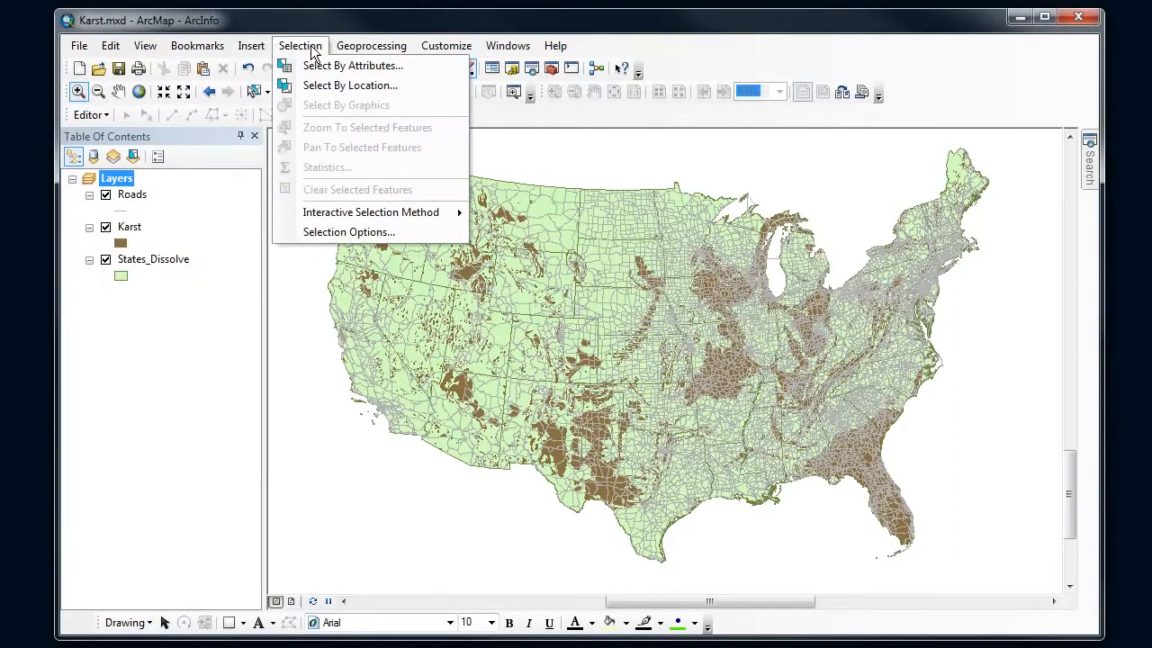
{"action": "left_click", "coordinate": [413, 70]}
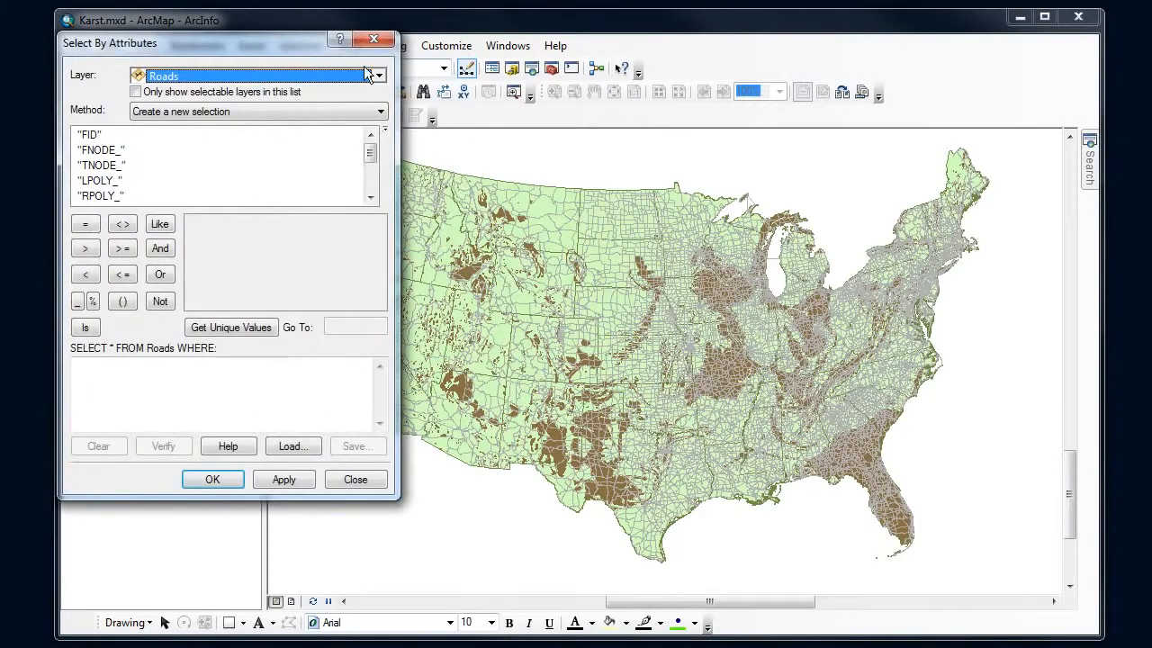
{"action": "left_click_drag", "start_coordinate": [266, 46], "coordinate": [645, 110]}
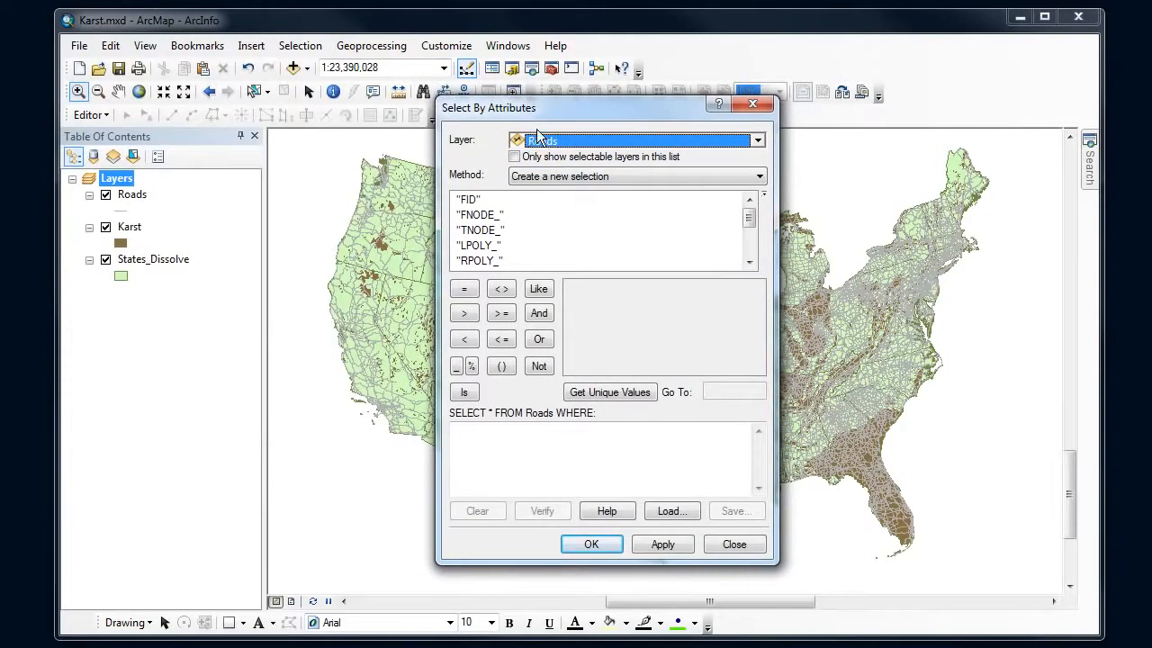
{"action": "left_click", "coordinate": [757, 140]}
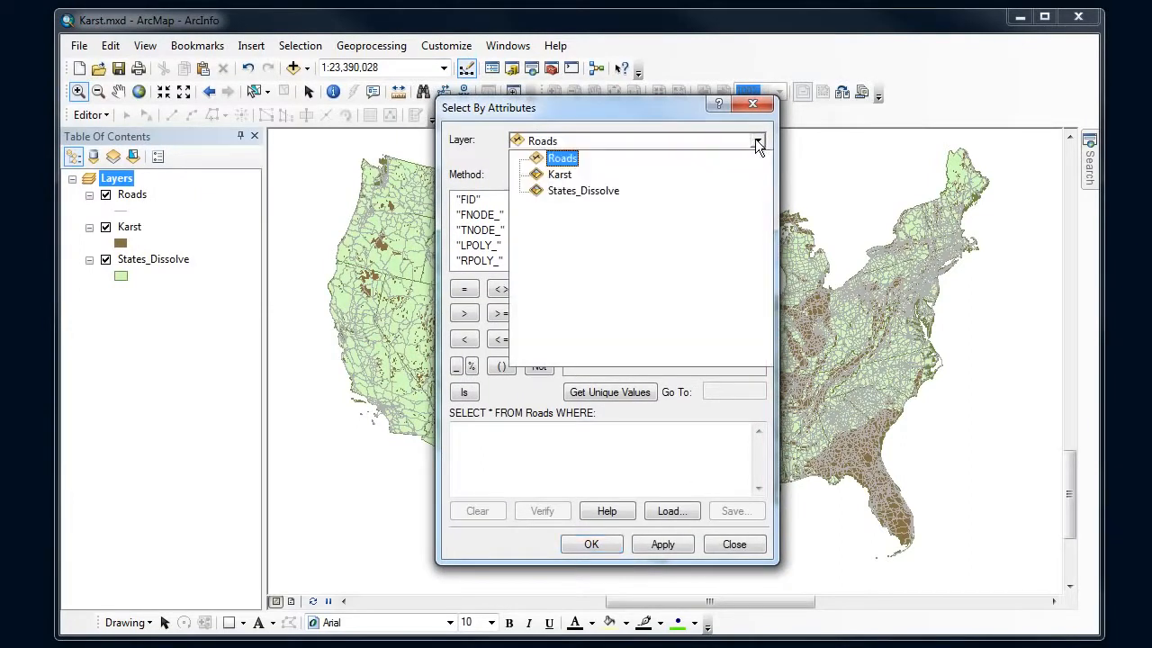
{"action": "left_click", "coordinate": [575, 160]}
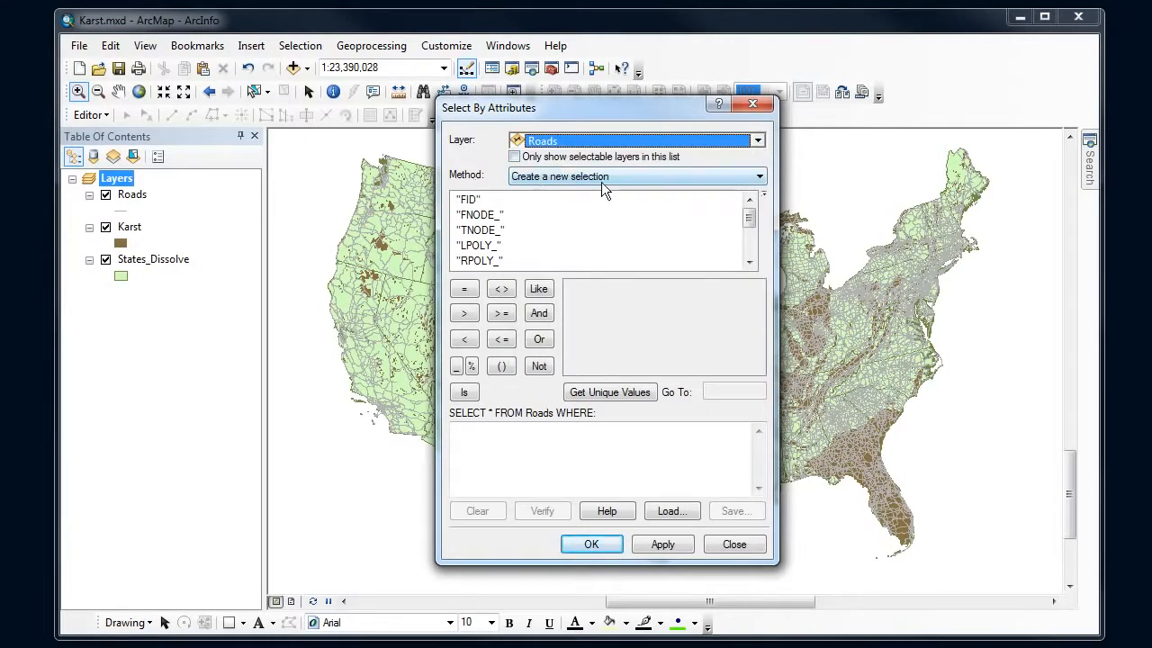
{"action": "left_click", "coordinate": [738, 180]}
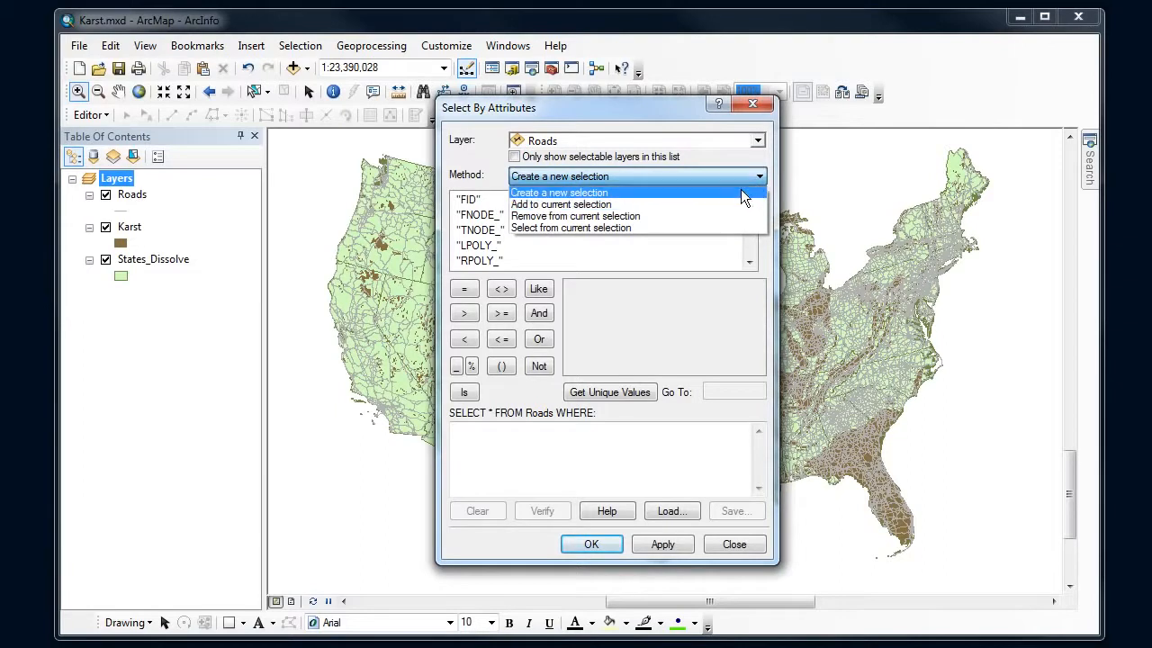
{"action": "left_click", "coordinate": [741, 192]}
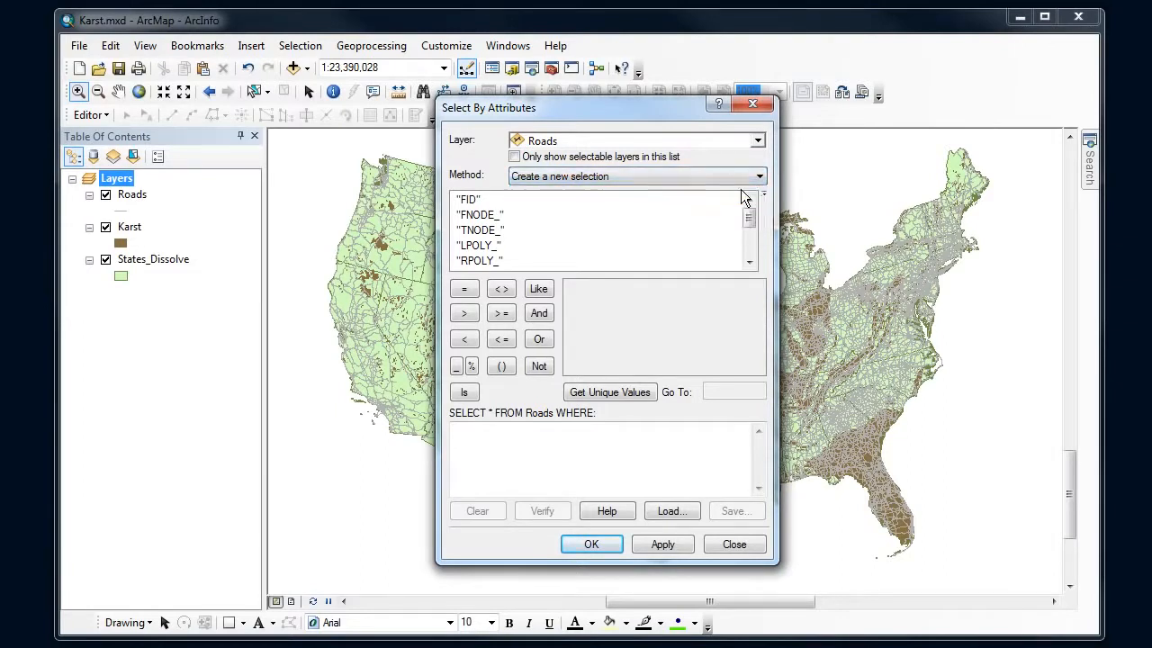
{"action": "left_click", "coordinate": [584, 450]}
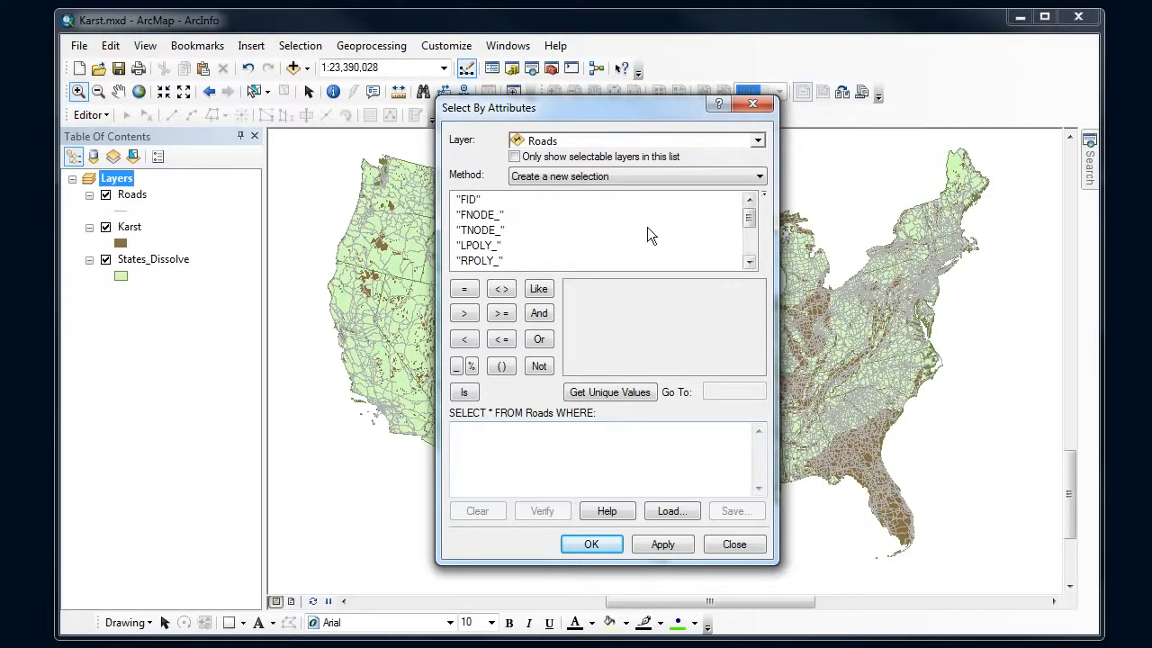
Get the unique values of the FEATURE field and look through the road types
{"action": "left_click_drag", "start_coordinate": [749, 215], "coordinate": [751, 235]}
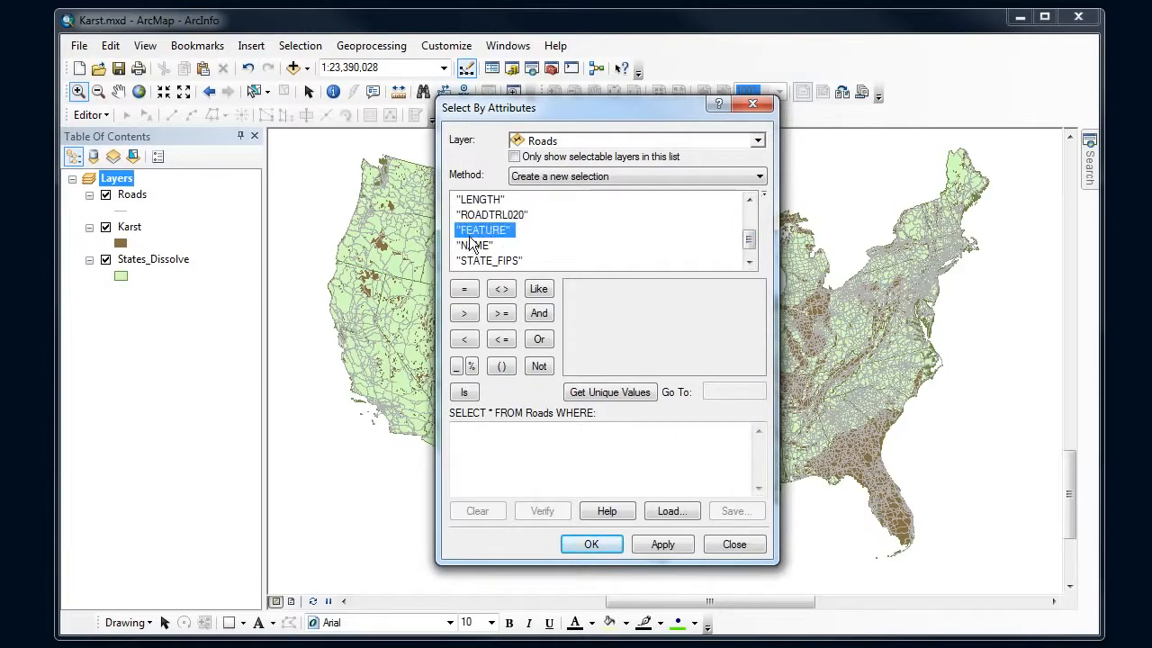
{"action": "left_click", "coordinate": [608, 392]}
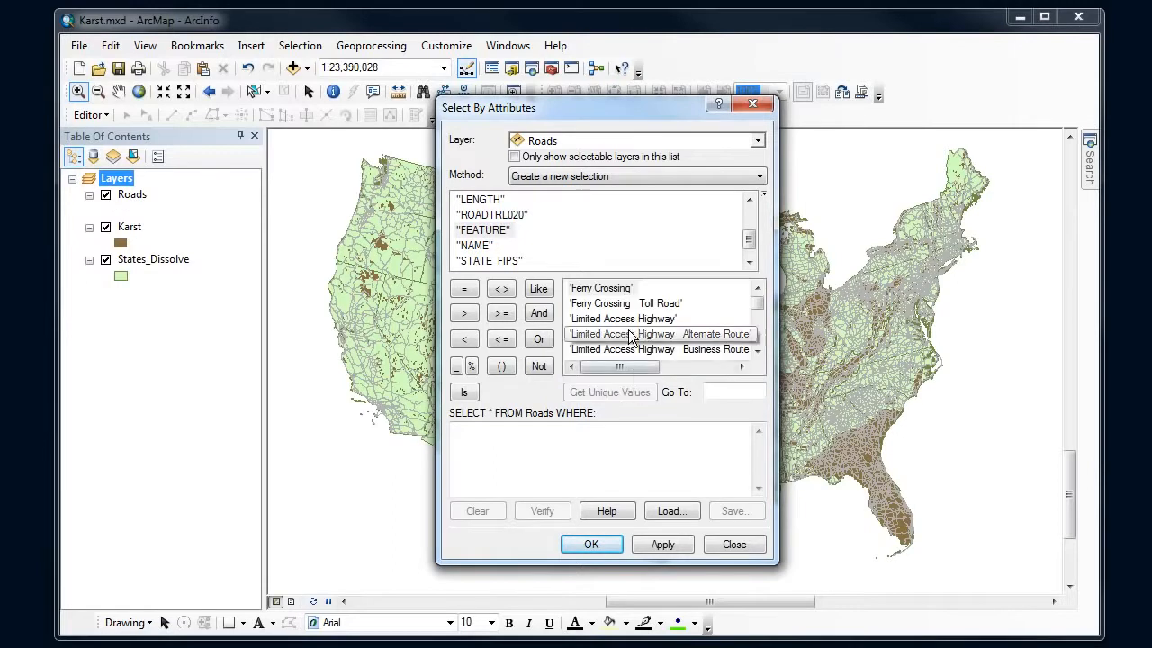
{"action": "left_click", "coordinate": [757, 312]}
{"action": "mouse_move", "coordinate": [758, 309]}
{"action": "left_mouse_down"}
{"action": "mouse_move", "coordinate": [759, 342]}
{"action": "mouse_move", "coordinate": [758, 306]}
{"action": "left_mouse_up"}
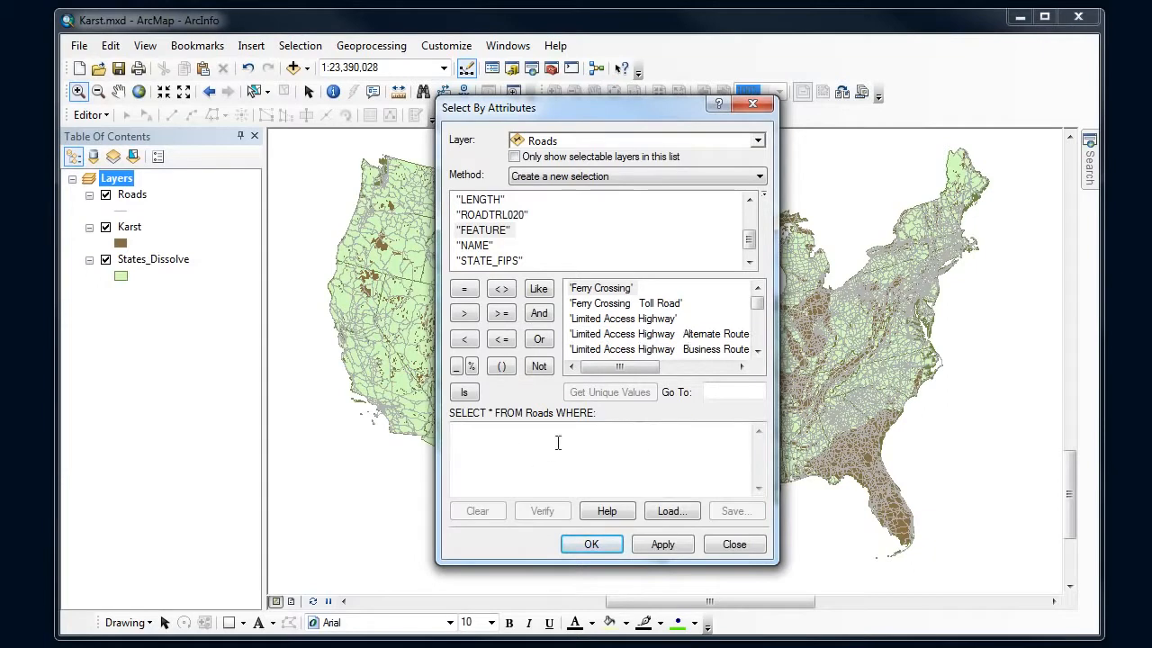
Build the selection expression "FEATURE" = 'Limited Access Highway'
{"action": "left_click", "coordinate": [491, 233]}
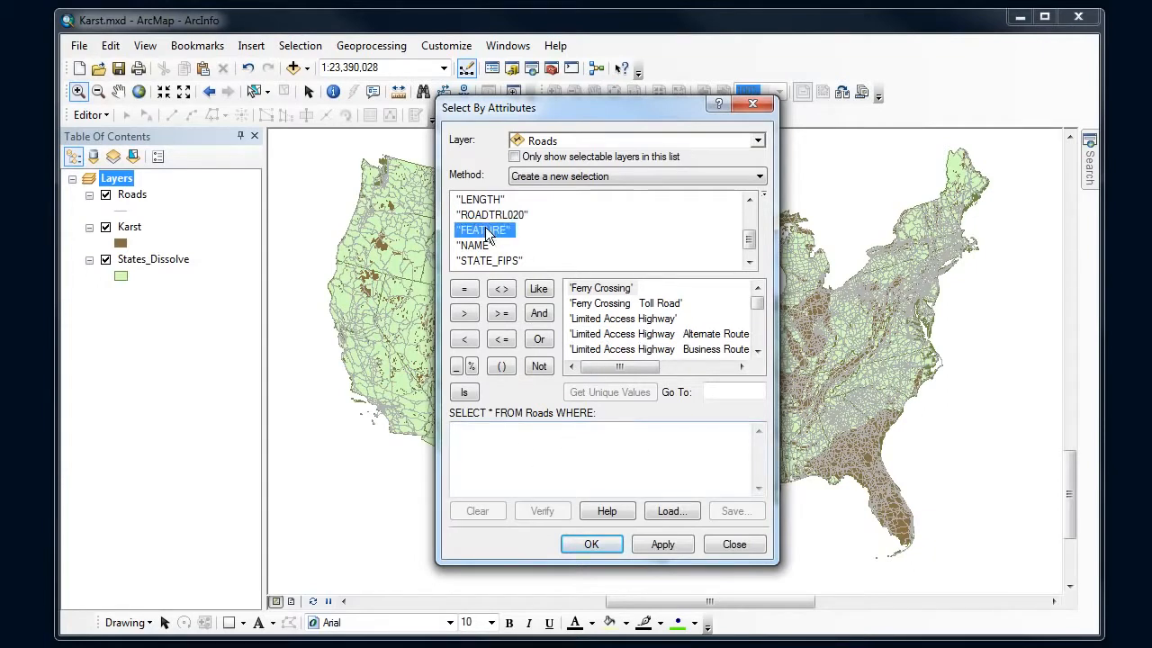
{"action": "double_click", "coordinate": [494, 234]}
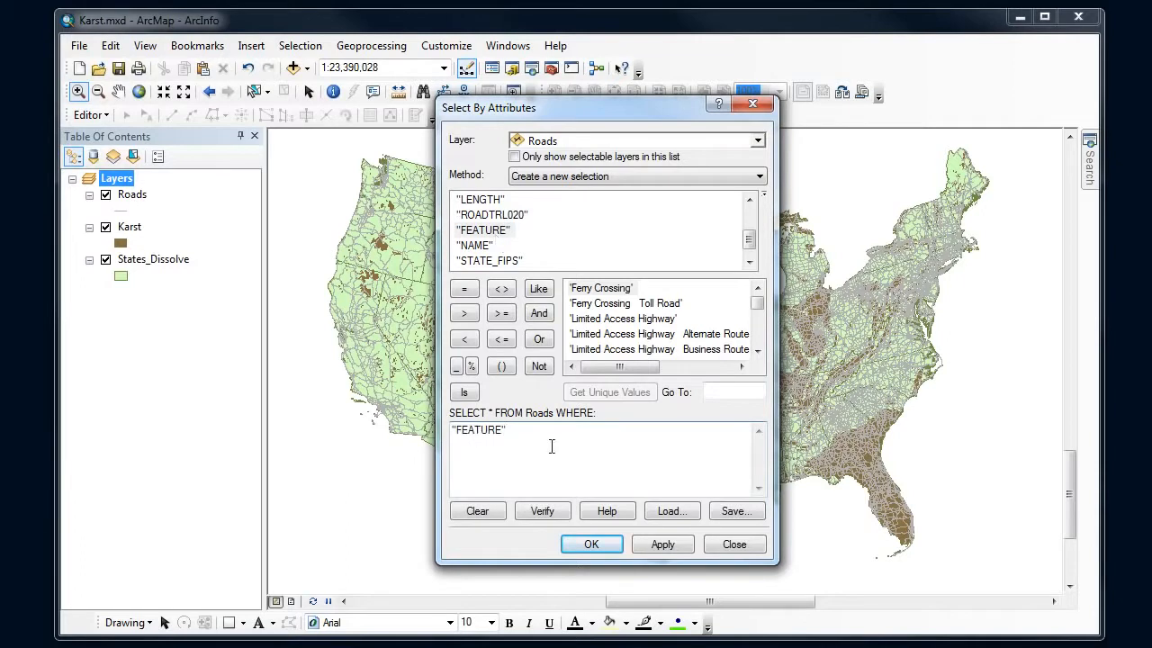
{"action": "left_click", "coordinate": [466, 290]}
{"action": "double_click", "coordinate": [620, 320]}
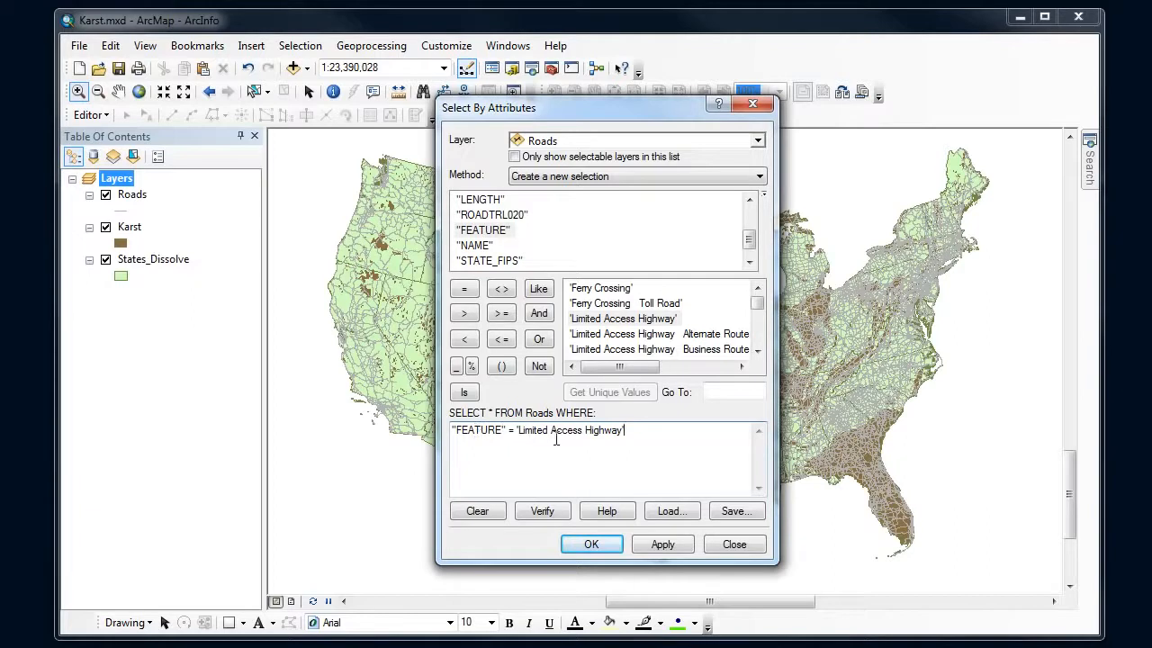
Verify the attribute expression and run the query to select the matching roads
{"action": "left_click", "coordinate": [548, 511]}
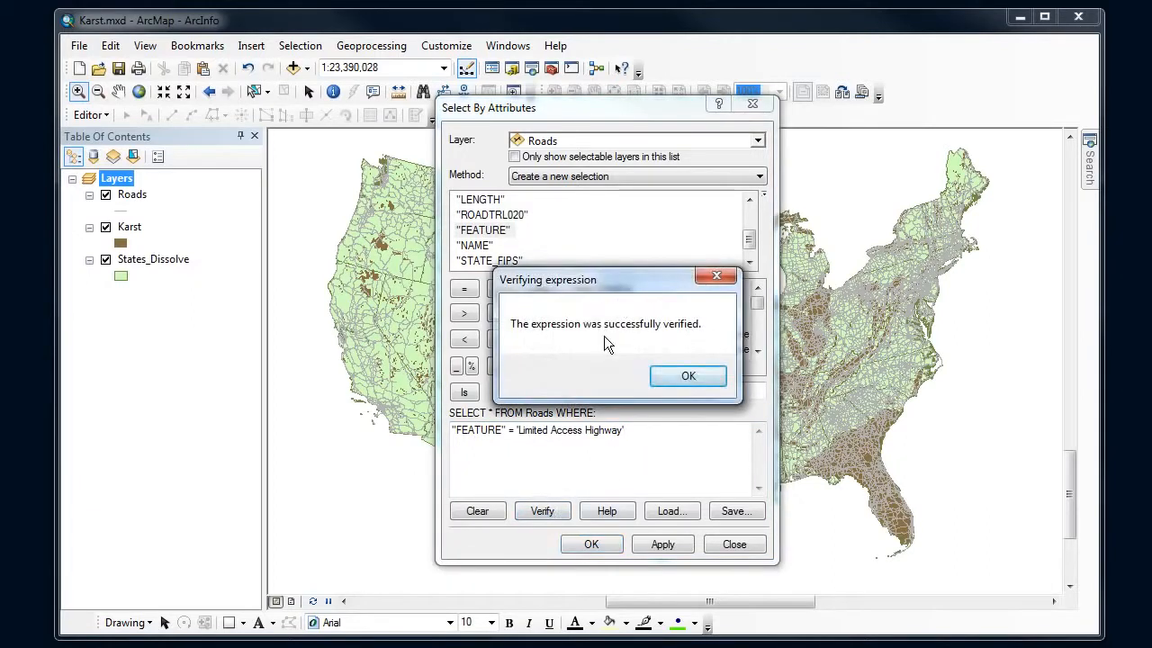
{"action": "left_click", "coordinate": [682, 378]}
{"action": "left_click", "coordinate": [593, 545]}
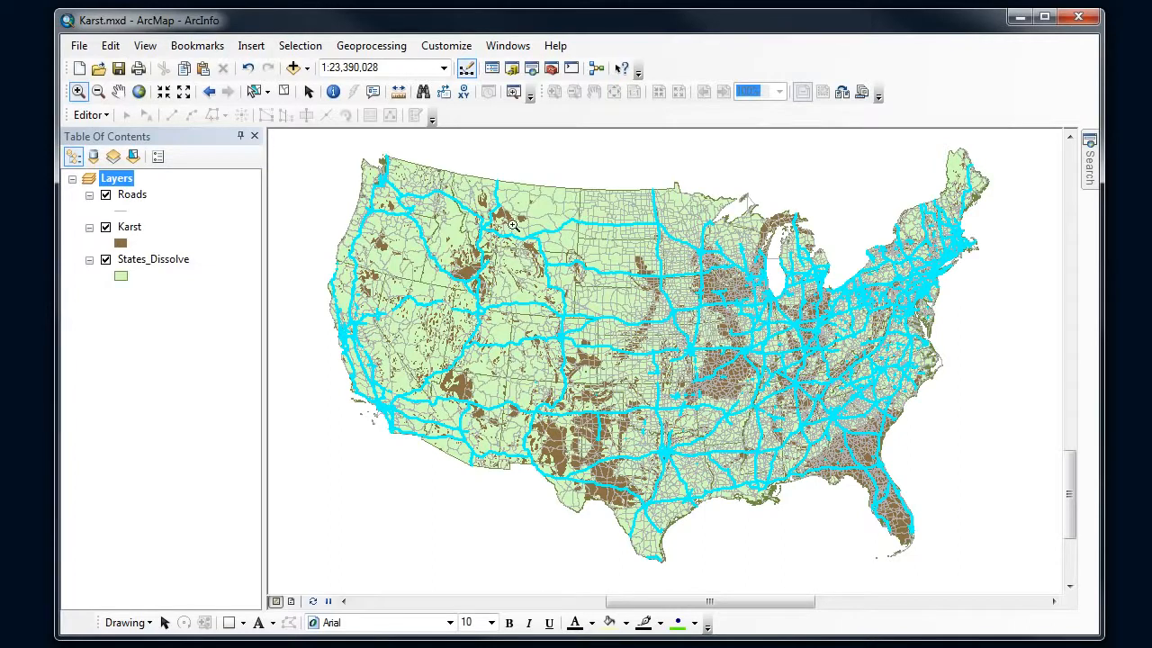
Set up a Select By Location query that selects from the currently selected features in the target layer Roads
{"action": "left_click", "coordinate": [300, 45]}
{"action": "left_click", "coordinate": [333, 87]}
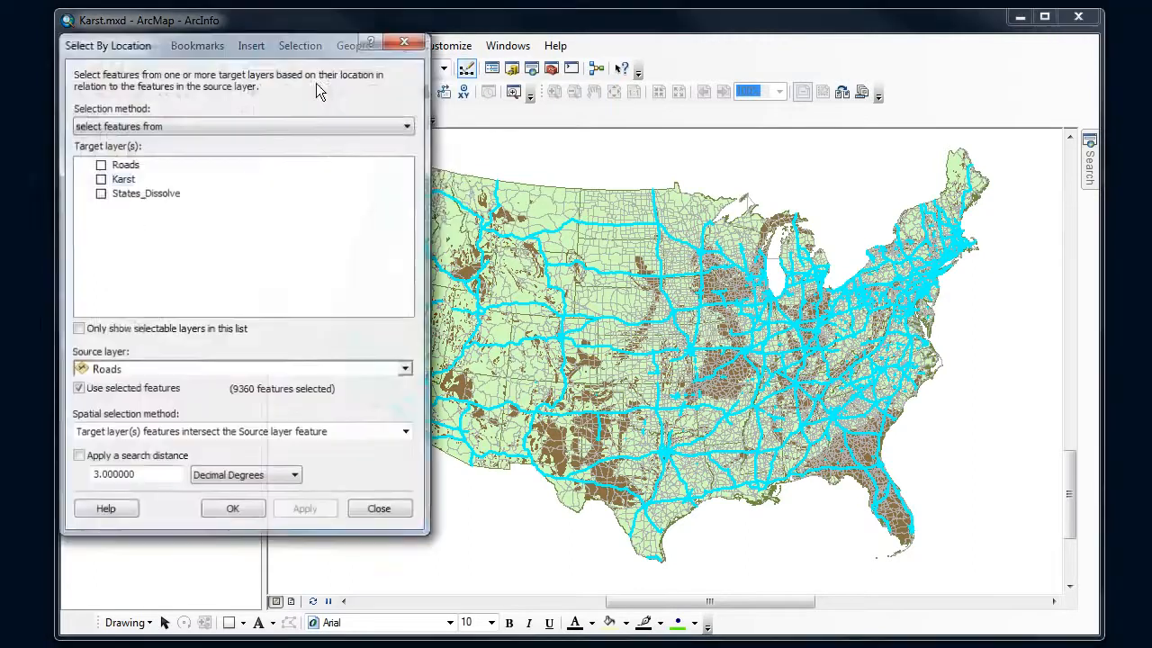
{"action": "left_click_drag", "start_coordinate": [322, 48], "coordinate": [697, 115]}
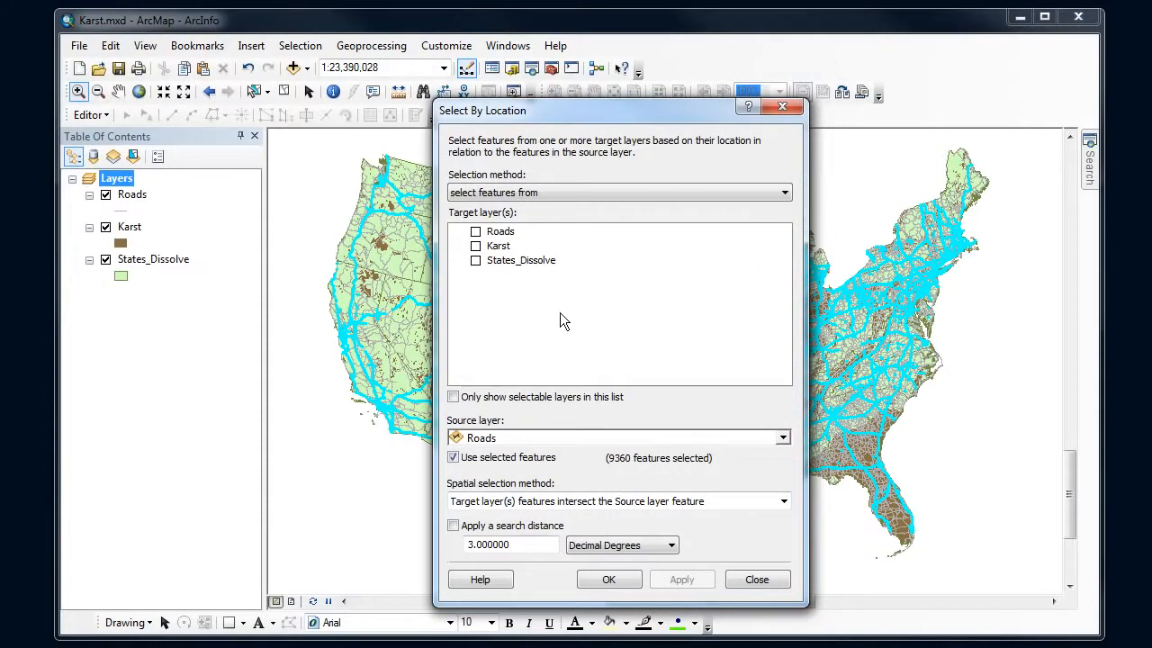
{"action": "left_click", "coordinate": [784, 193]}
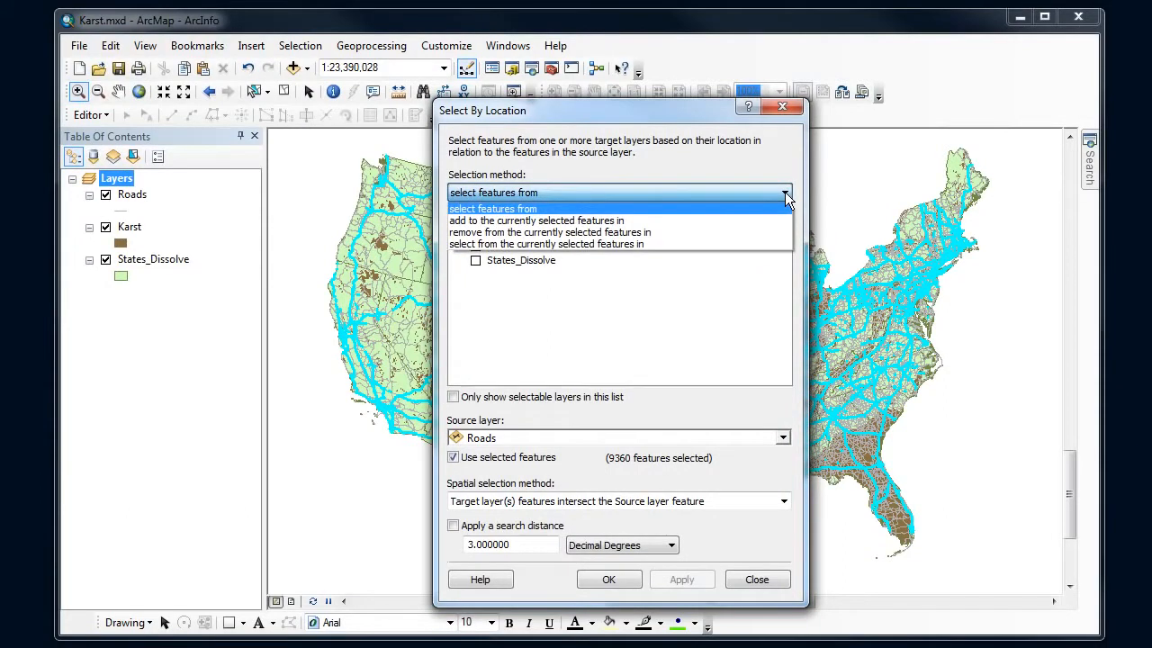
{"action": "left_click", "coordinate": [573, 245]}
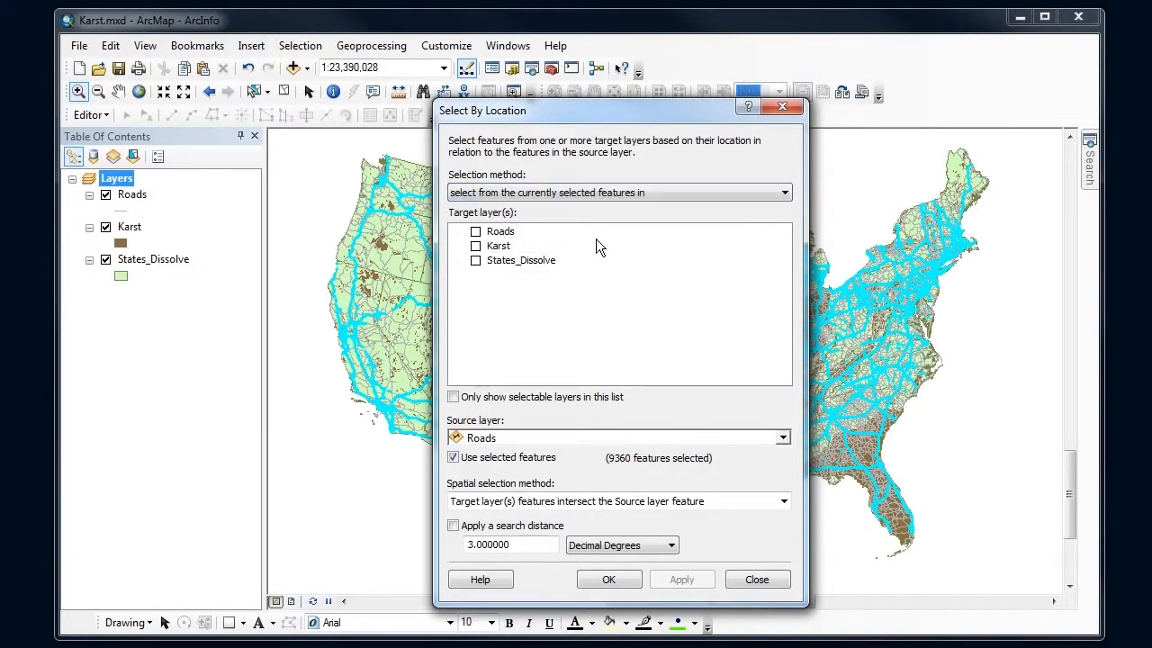
{"action": "left_click", "coordinate": [476, 232]}
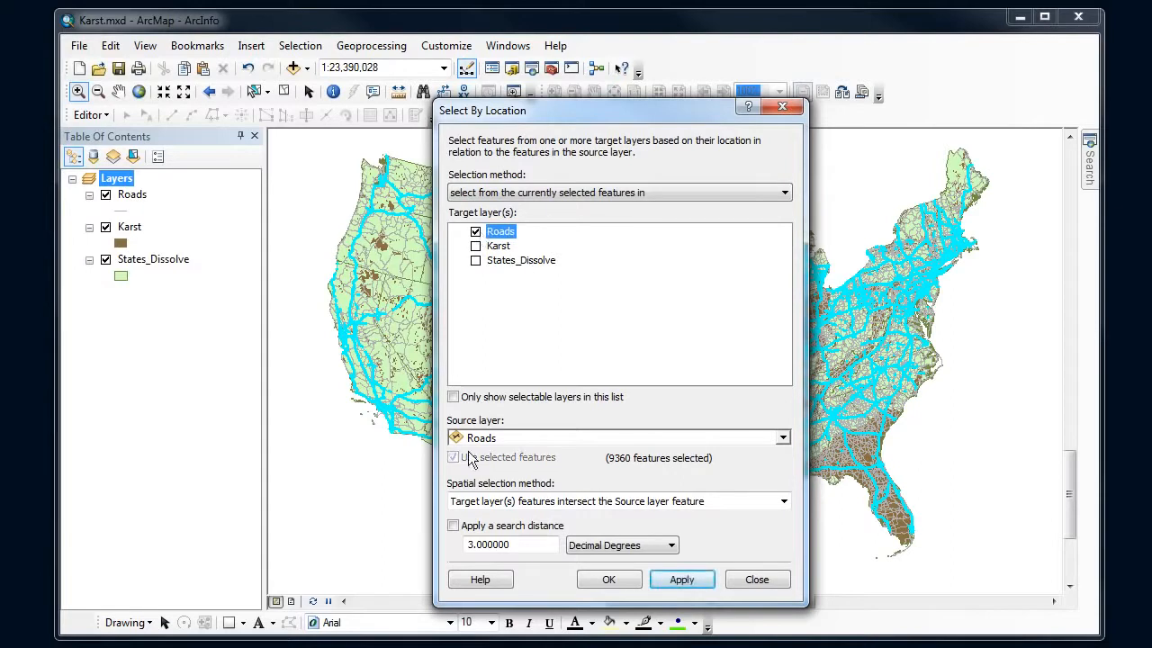
Use Karst as the source layer, with the spatial method "Target layer(s) features intersect the Source layer feature"
{"action": "left_click", "coordinate": [783, 438]}
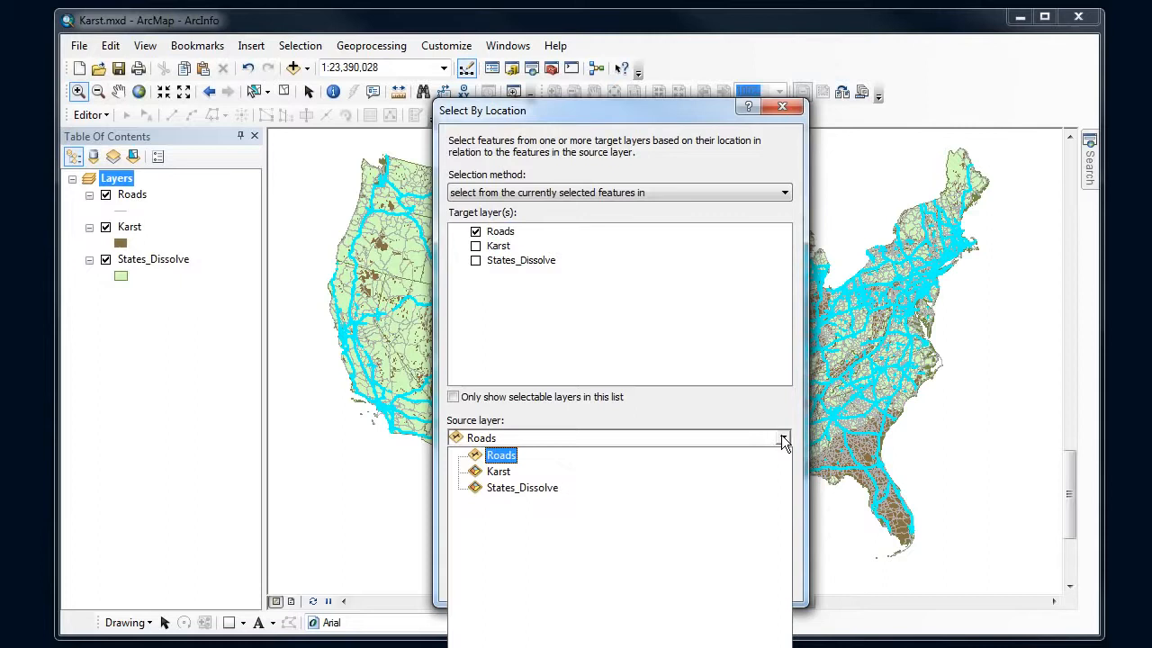
{"action": "left_click", "coordinate": [500, 471]}
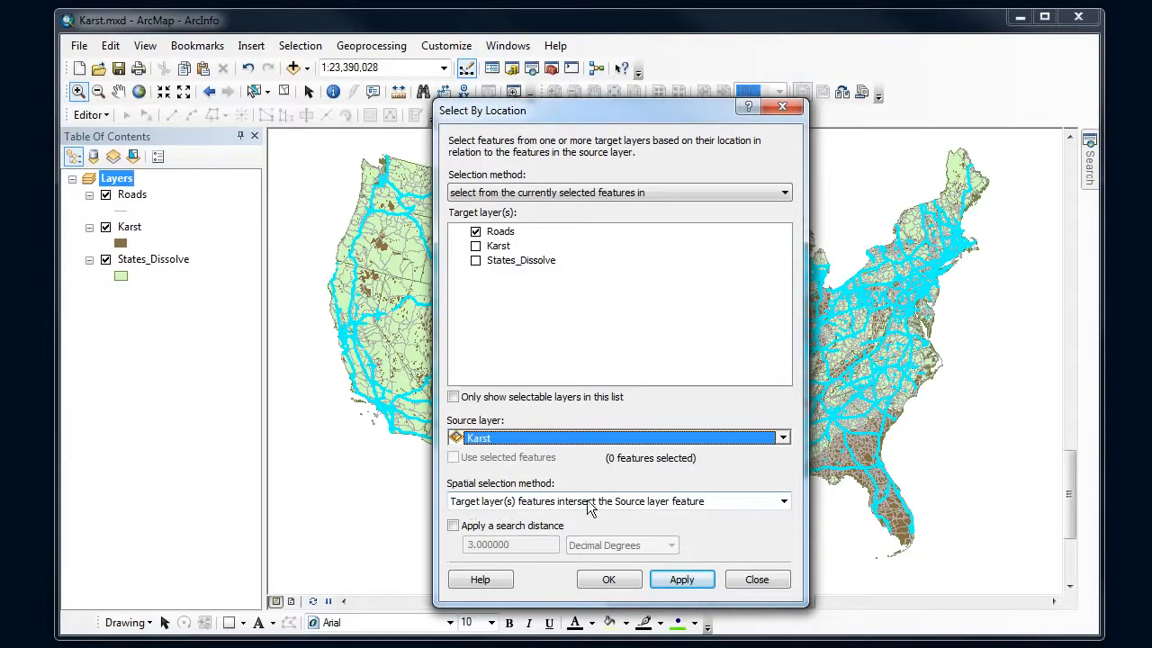
{"action": "left_click", "coordinate": [783, 502]}
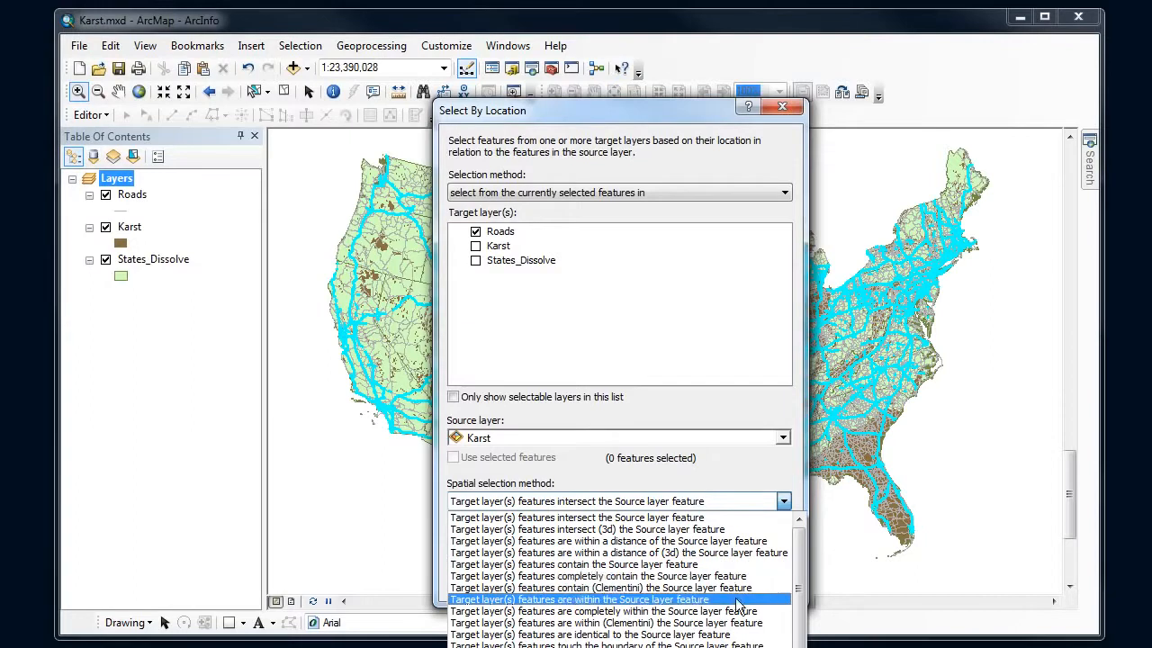
{"action": "left_click", "coordinate": [731, 524]}
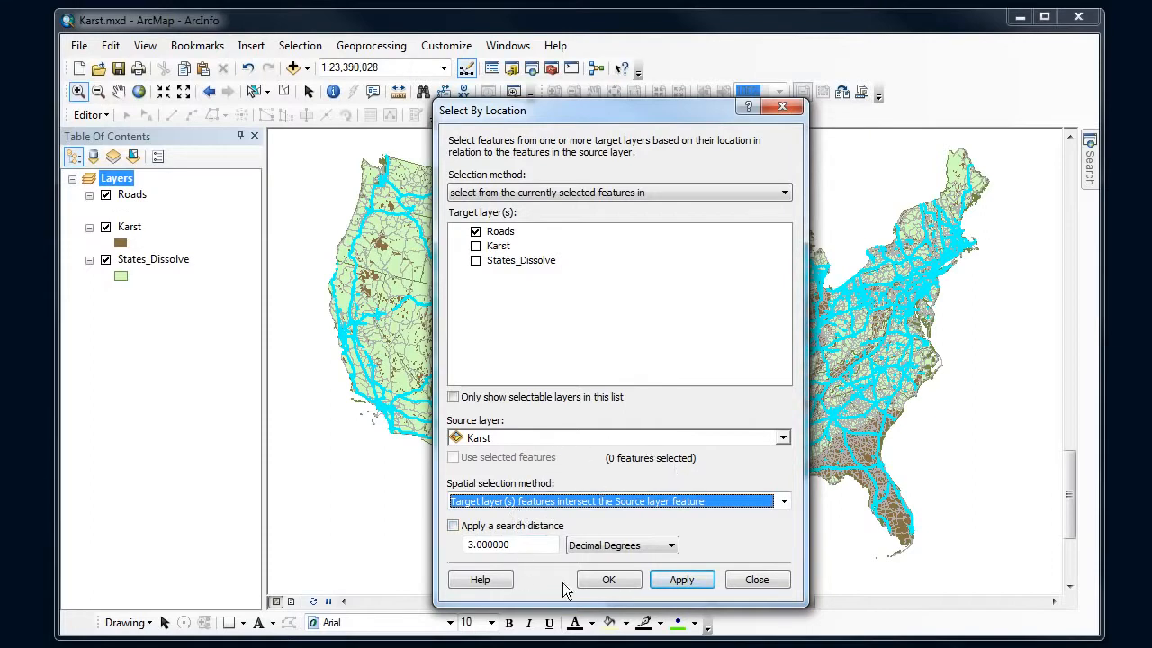
Apply the location query to the selected roads, close it and inspect the selected highways around the central karst area
{"action": "left_click", "coordinate": [684, 583]}
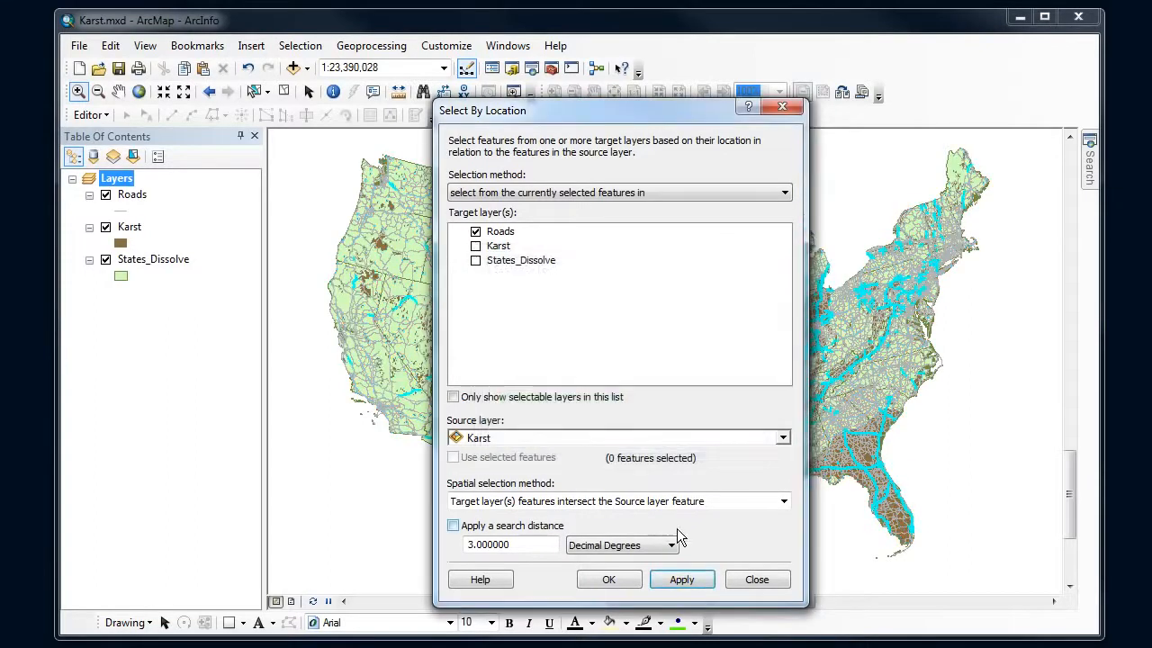
{"action": "left_click", "coordinate": [610, 579]}
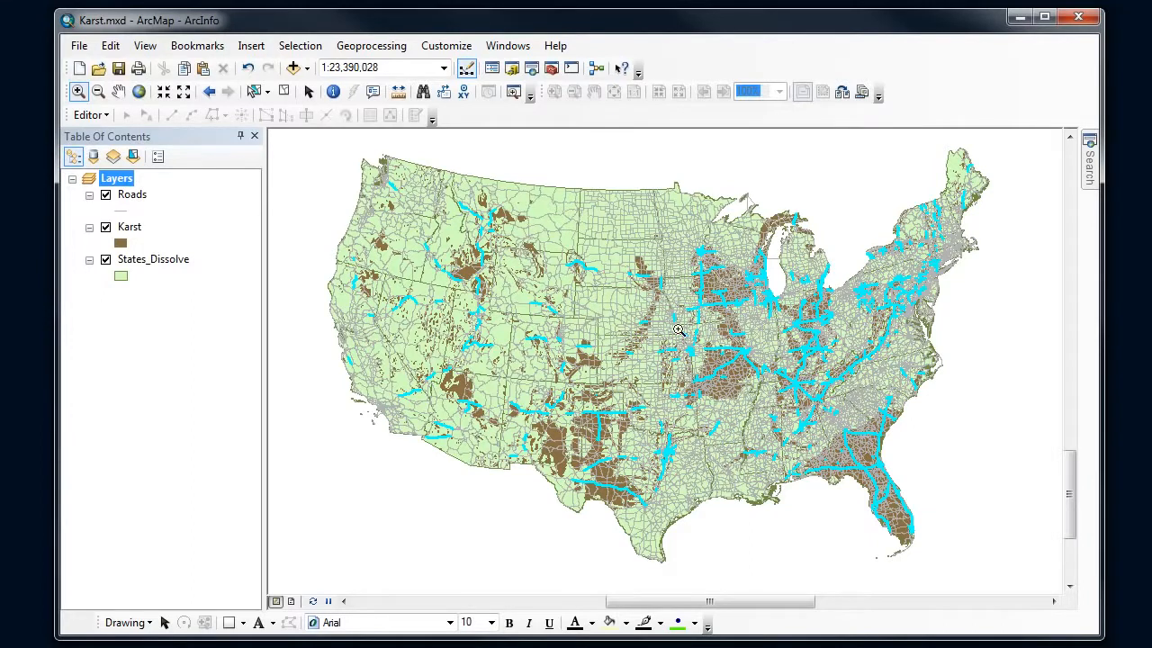
{"action": "left_click_drag", "start_coordinate": [680, 326], "coordinate": [790, 419]}
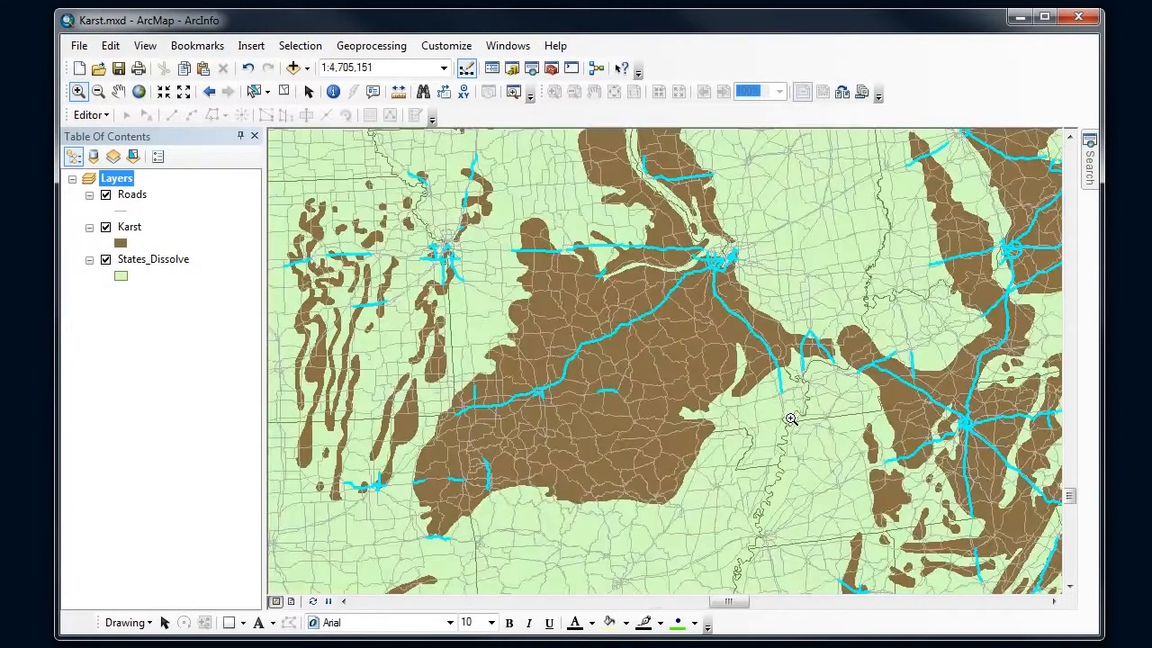